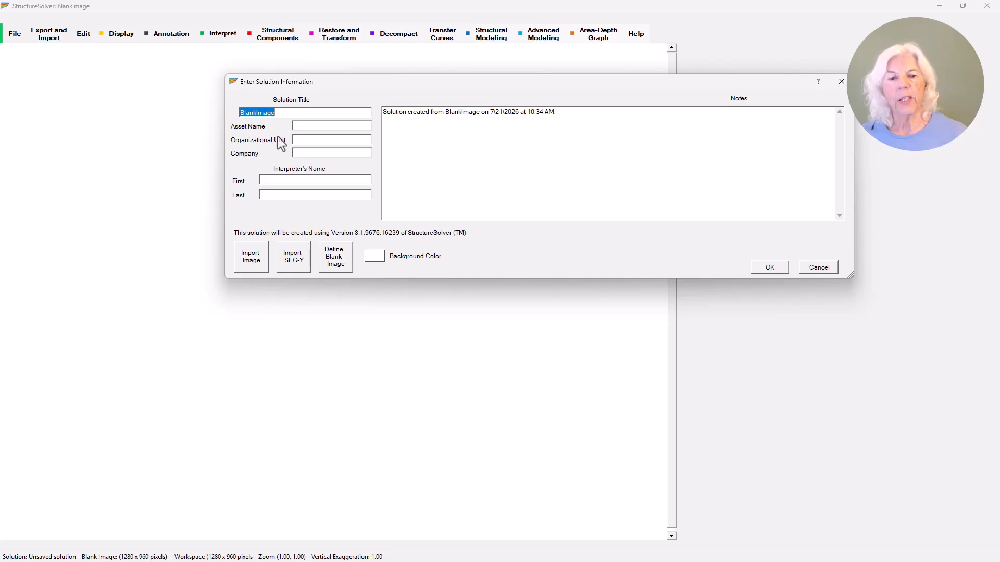
Start a SEG-Y import of the 12094.segy file and continue past its text header preview.
key(alt+s)
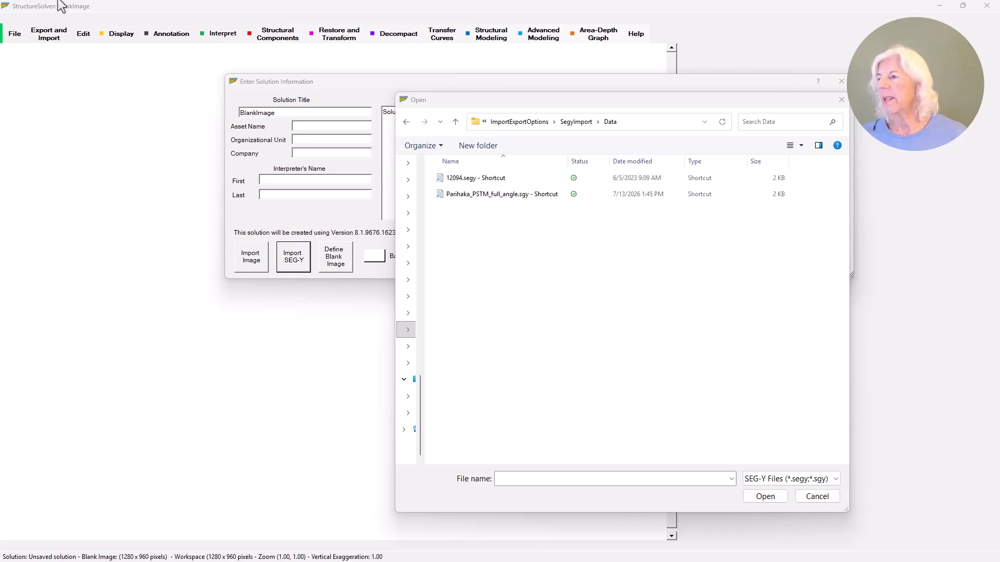
double_click(452, 180)
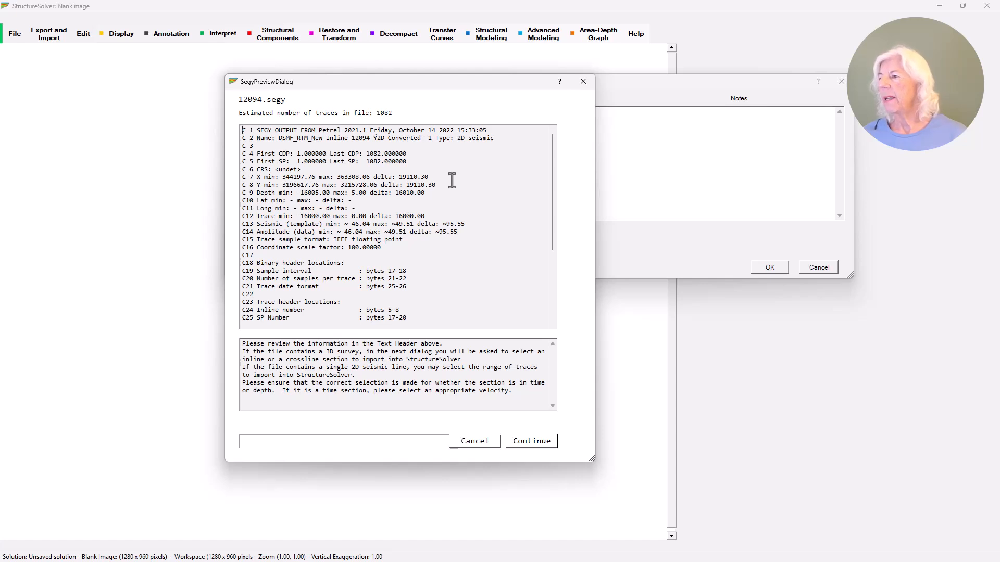
click(533, 442)
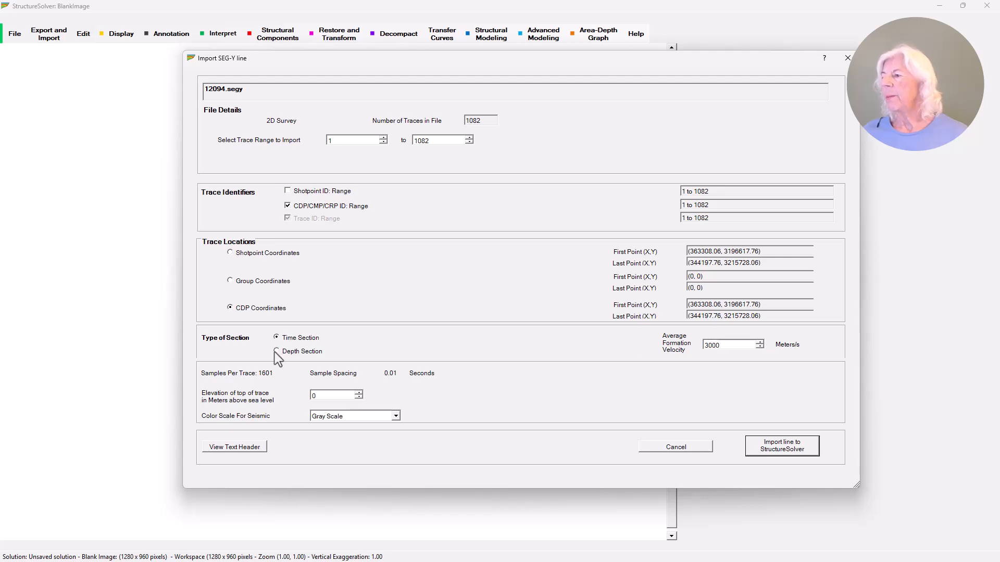
Import the 12094 line as a depth section with the Gray Scale color scale.
click(299, 348)
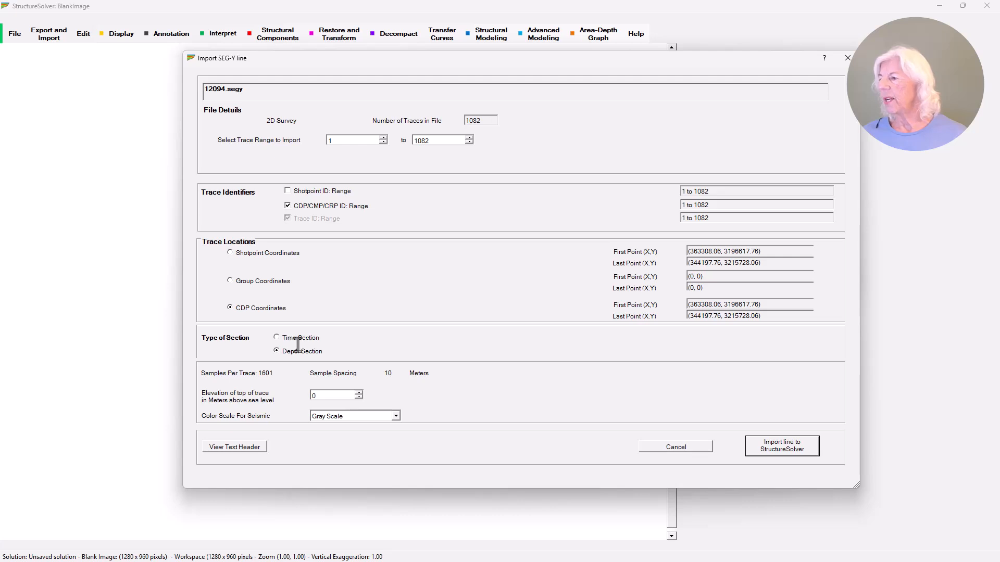
click(396, 416)
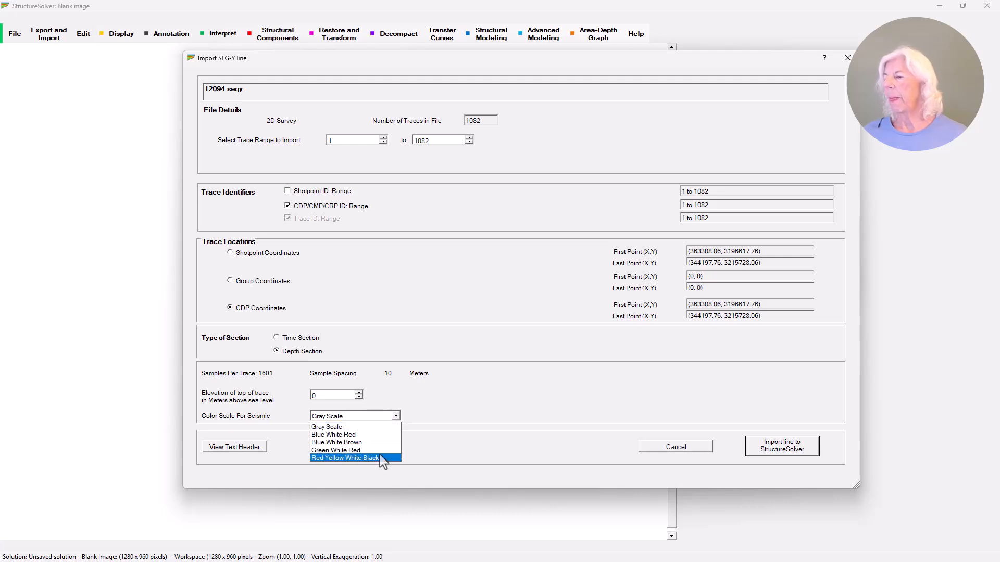
click(368, 426)
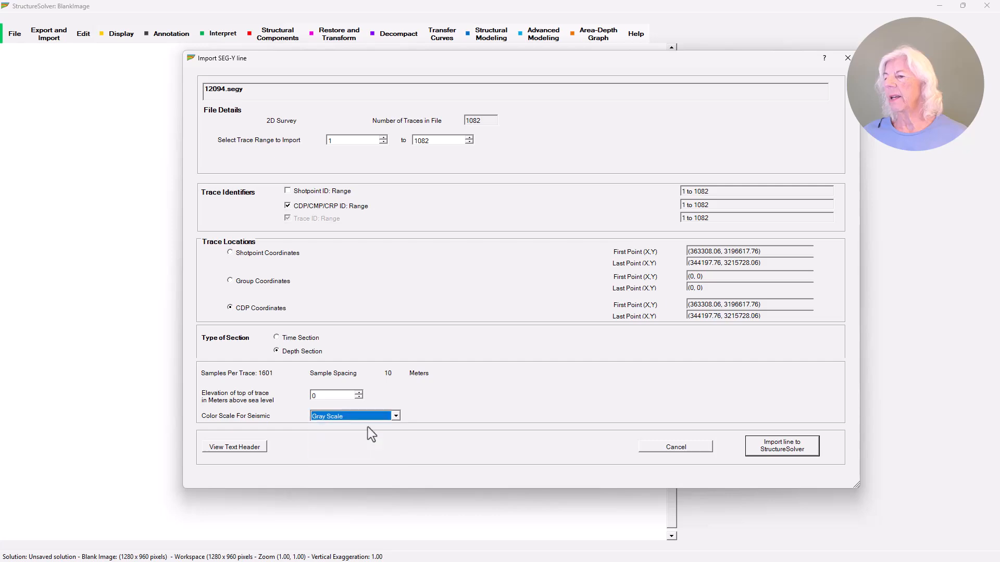
click(769, 440)
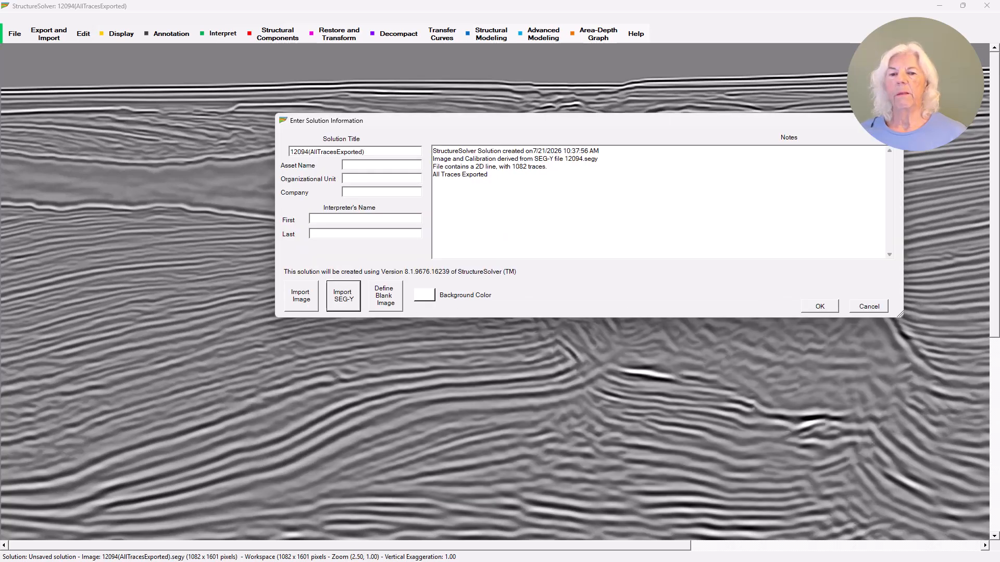
Re-import the 12094 line with the Blue White Red color scale and accept the solution information.
drag(999, 219, 494, 47)
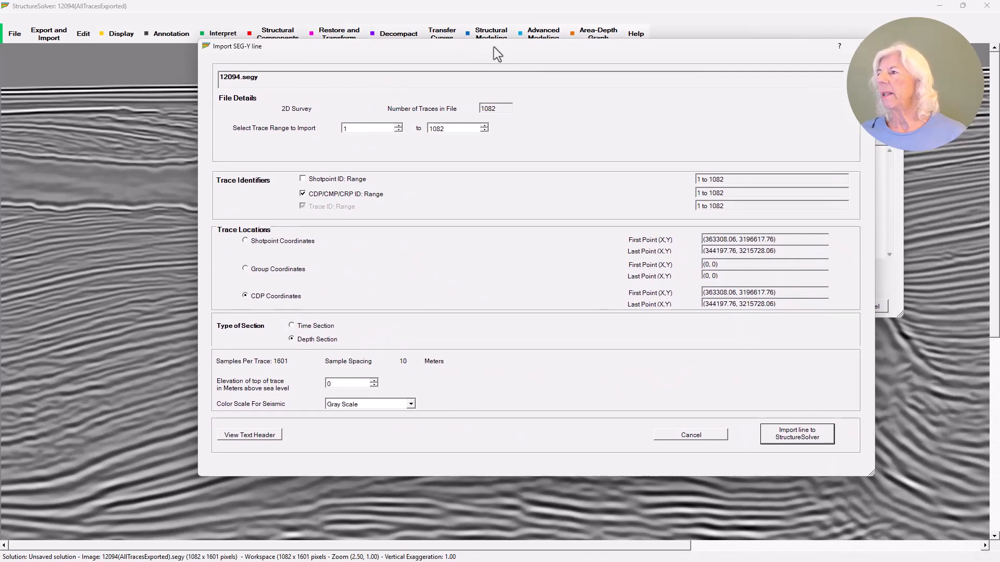
click(411, 404)
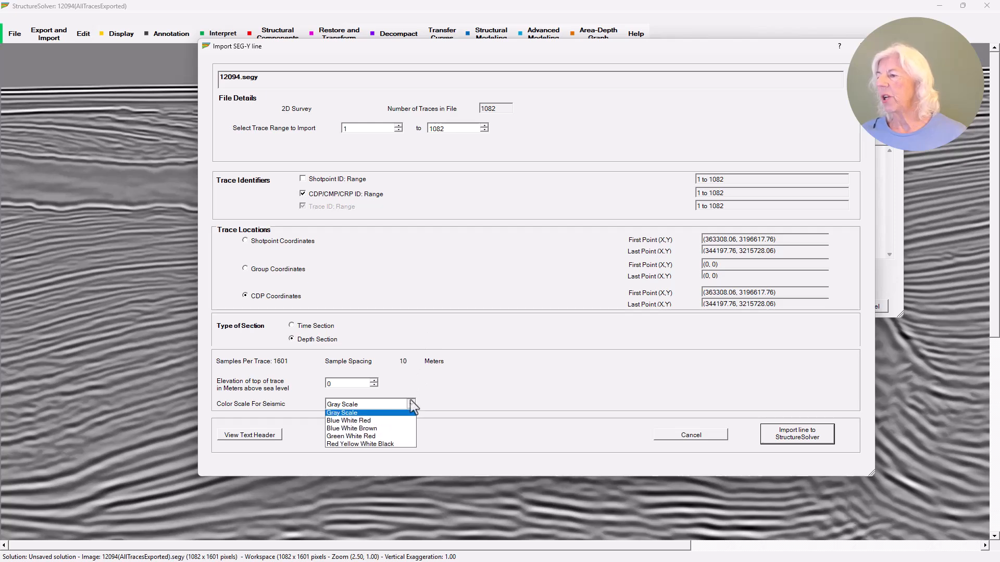
click(388, 423)
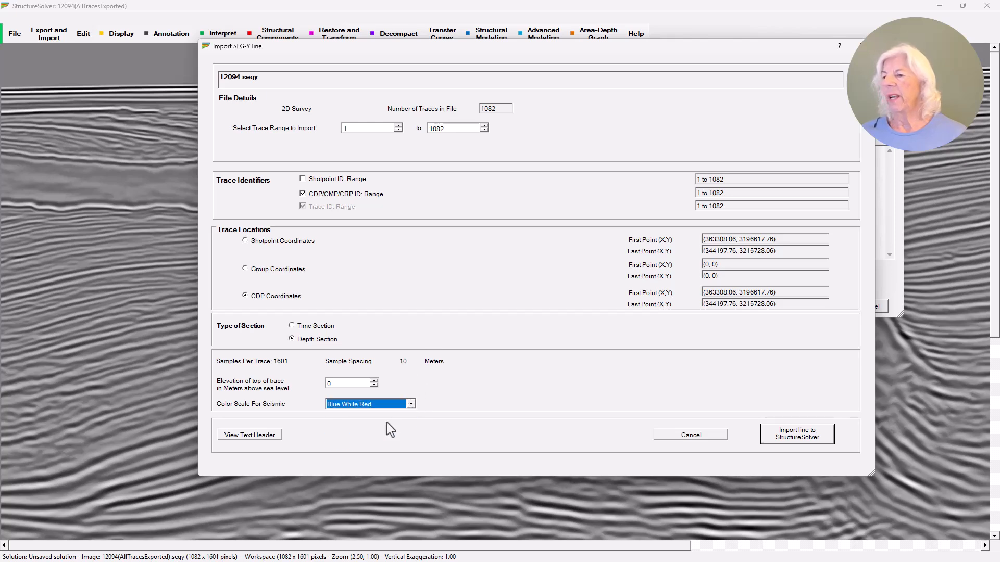
click(813, 437)
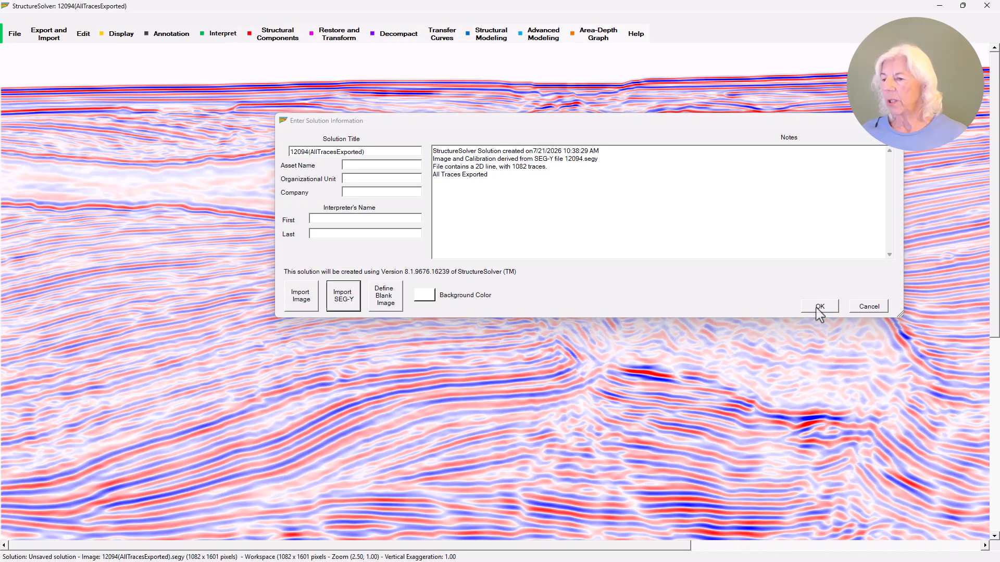
click(816, 307)
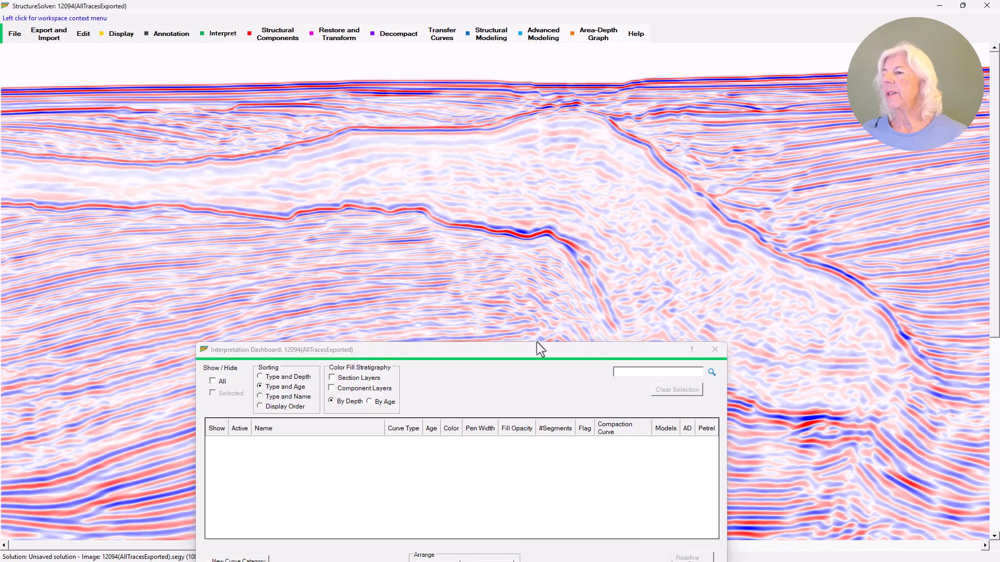
drag(474, 350, 605, 190)
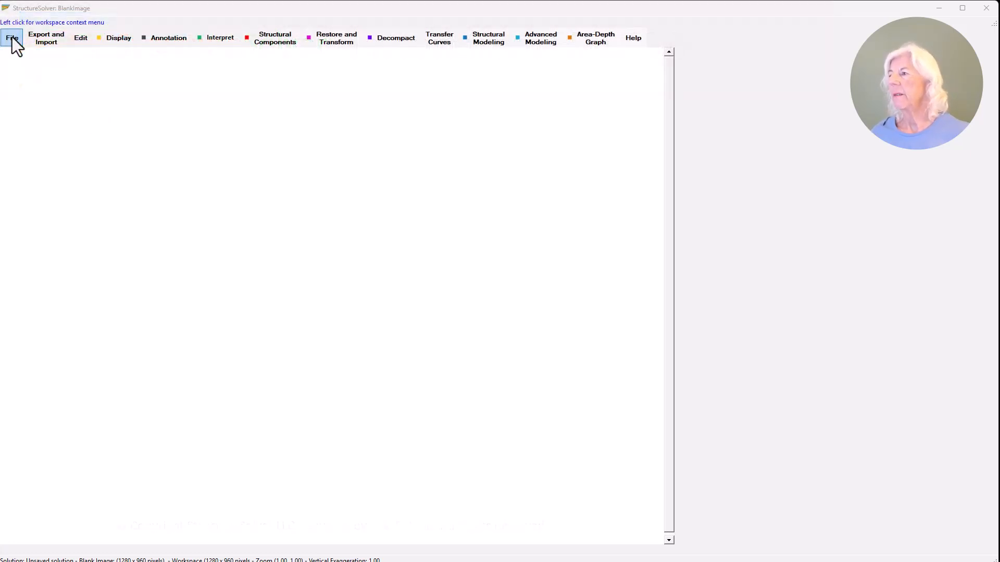
Start a new solution and load Parihaka_PSTM_full_angle.sgy for SEG-Y import, continuing from its header preview.
click(13, 39)
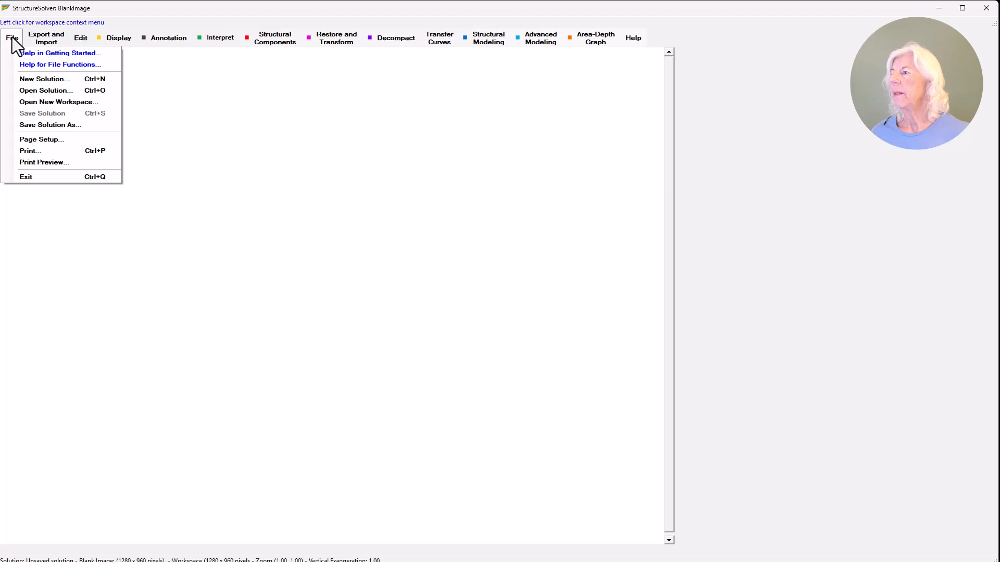
click(34, 92)
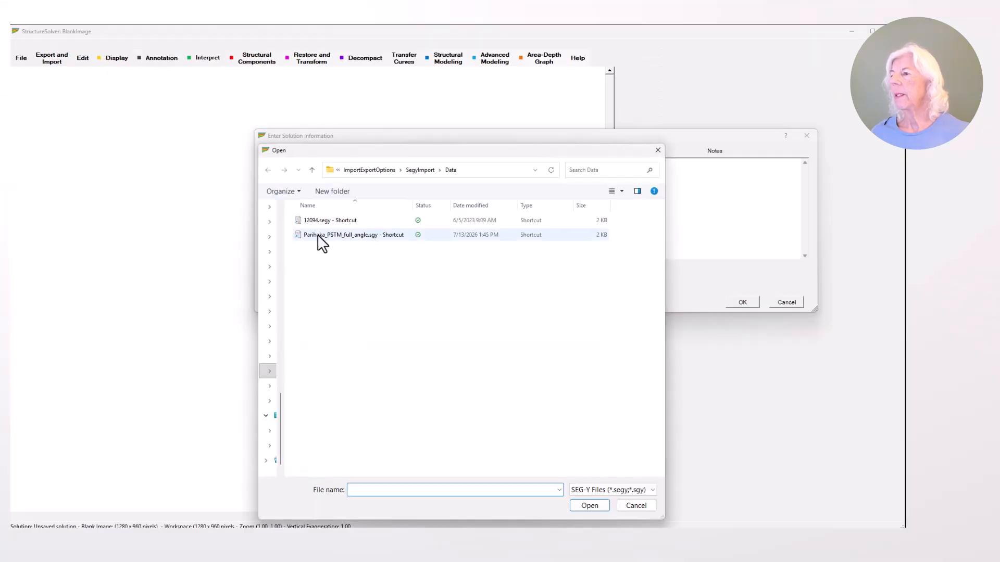
double_click(318, 235)
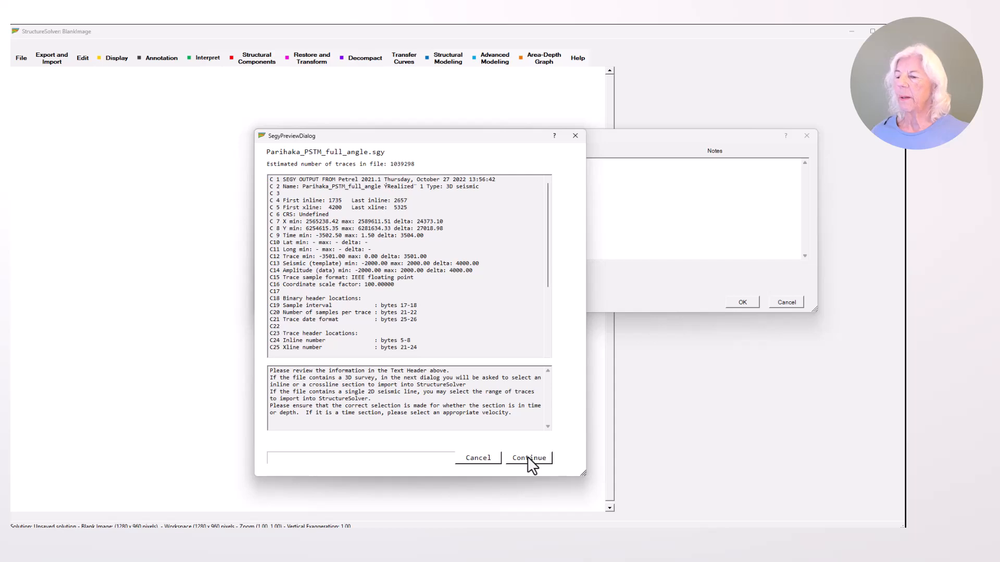
click(530, 458)
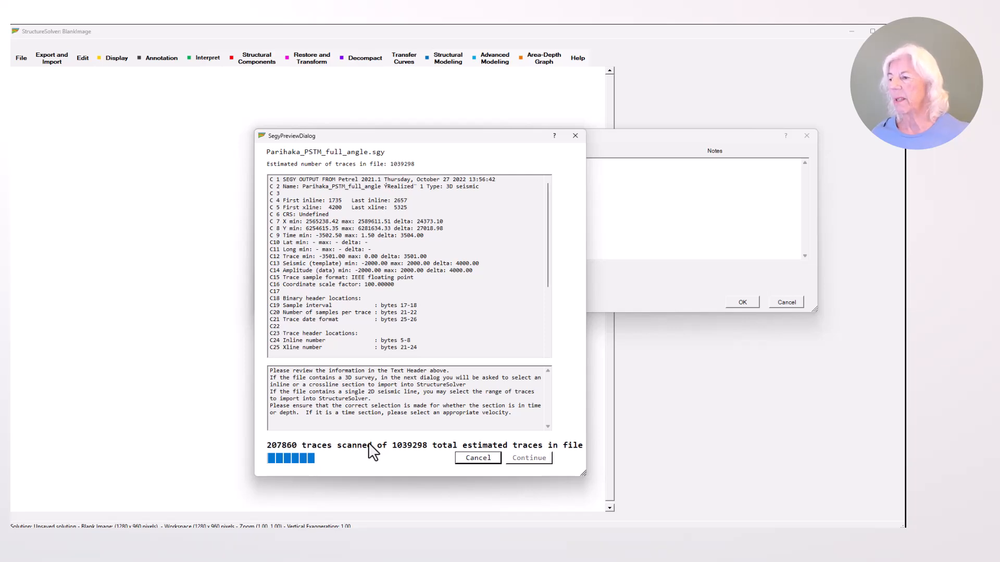
click(526, 458)
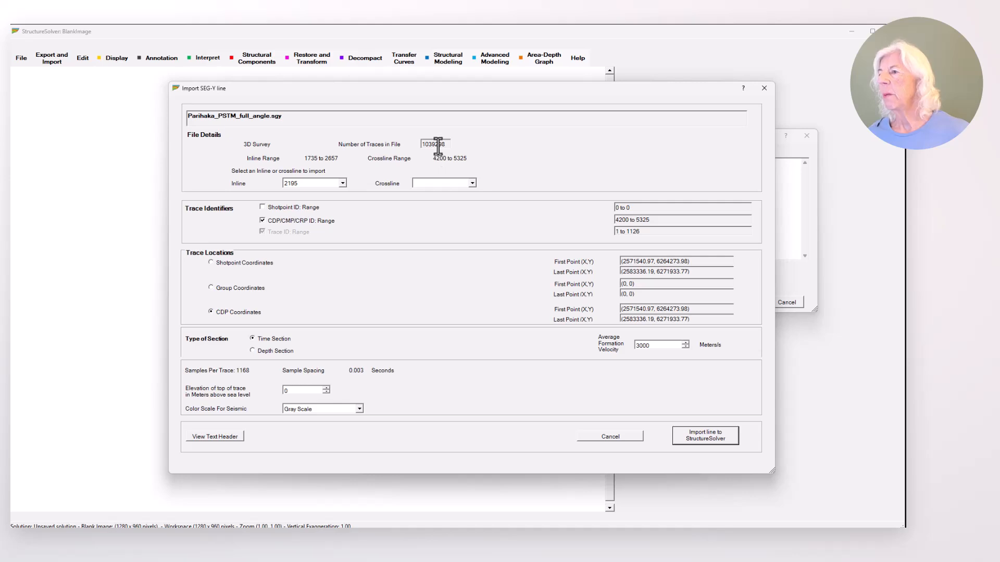
Import inline 2212 from the Parihaka 3D survey as a time section in Gray Scale.
click(342, 183)
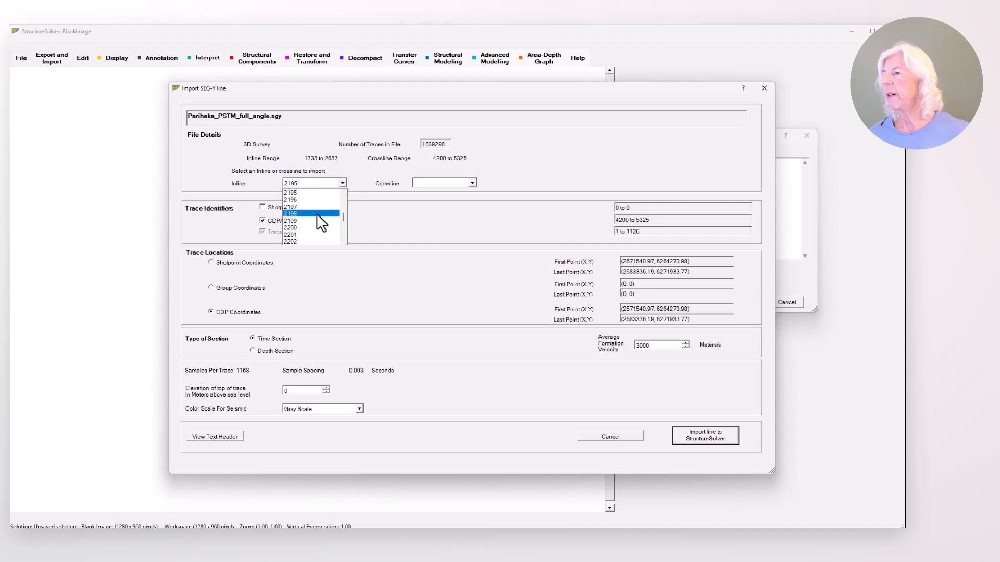
scroll(317, 216, down, 4)
click(297, 227)
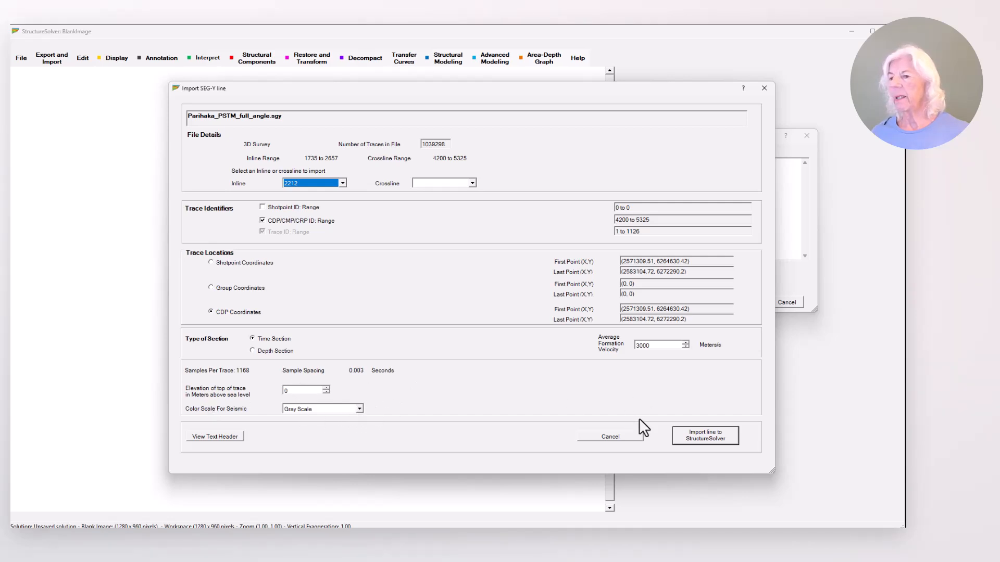
click(717, 436)
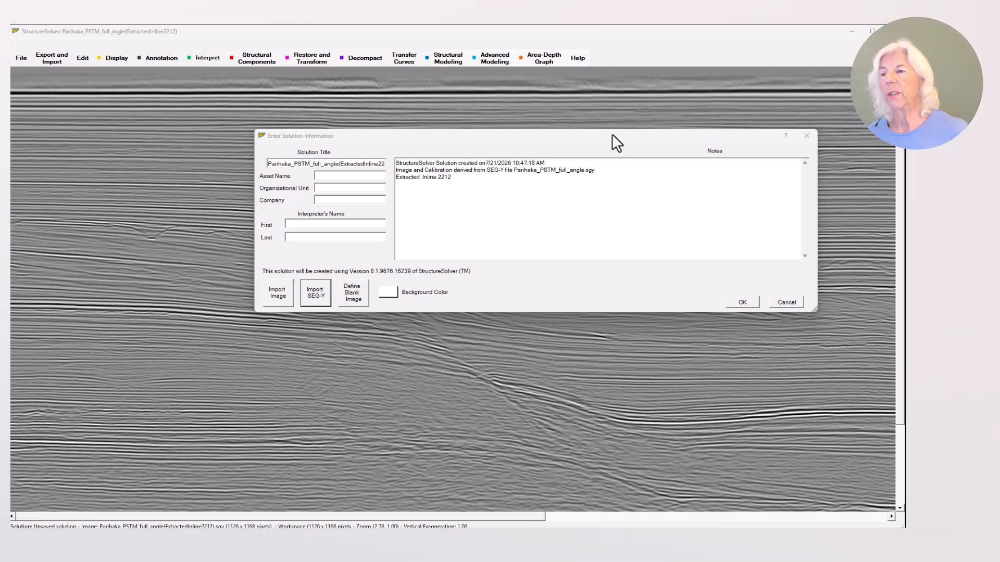
Save the extracted inline as a StructureSolver solution file named Inline2212 in the Data folder.
click(23, 56)
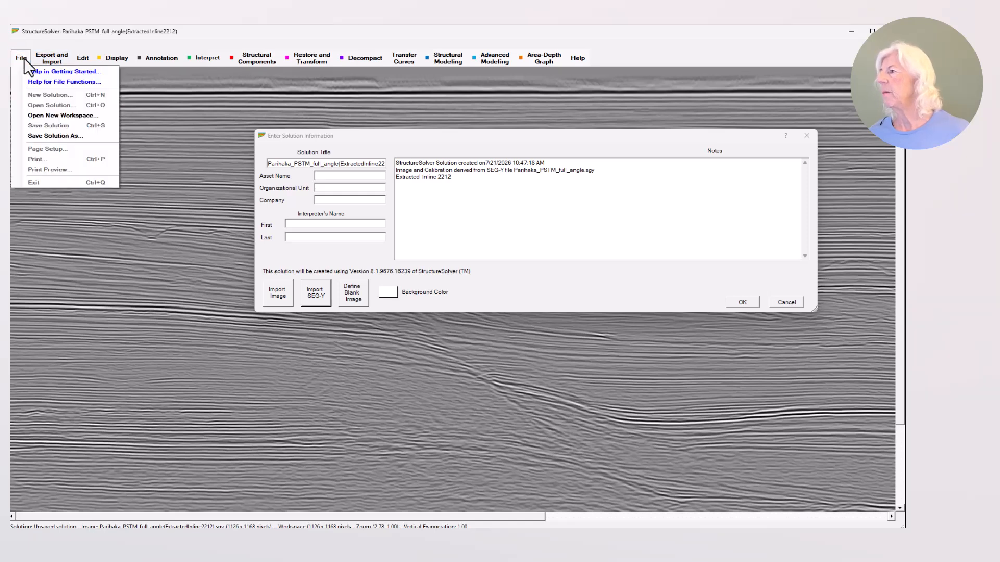
click(41, 136)
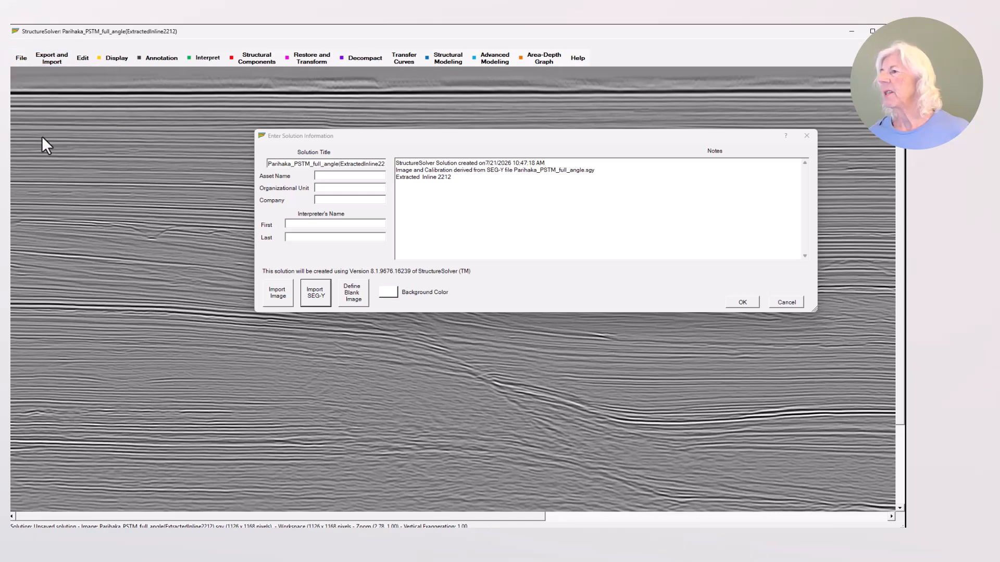
text(Inline2212)
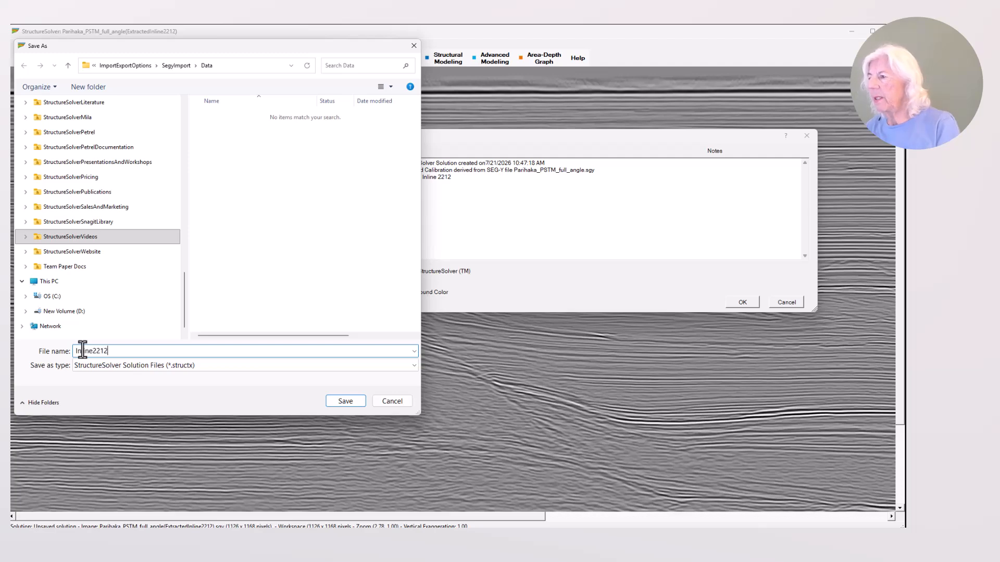
click(339, 402)
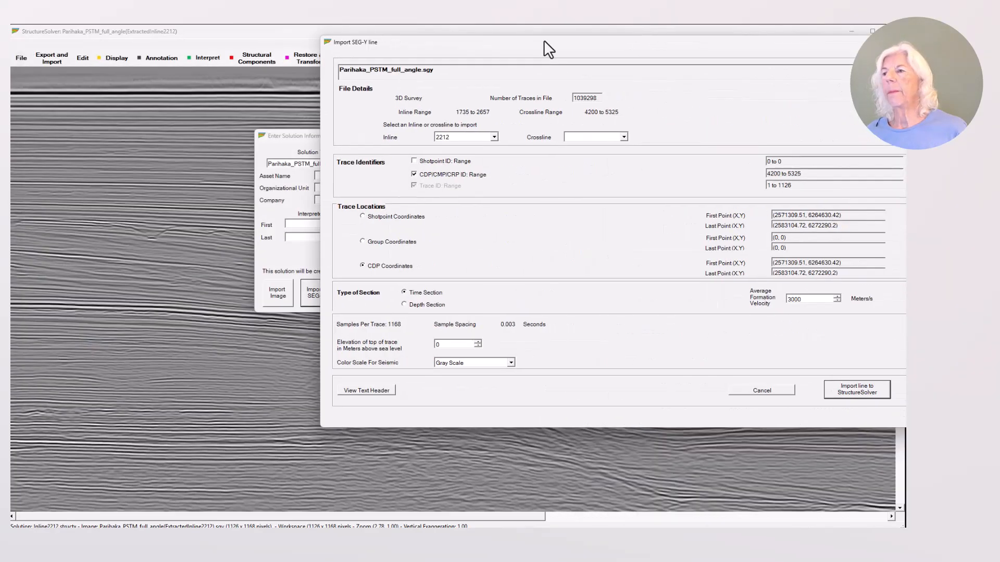
Import crossline 4213 from the same Parihaka survey as a time section.
drag(543, 39, 334, 73)
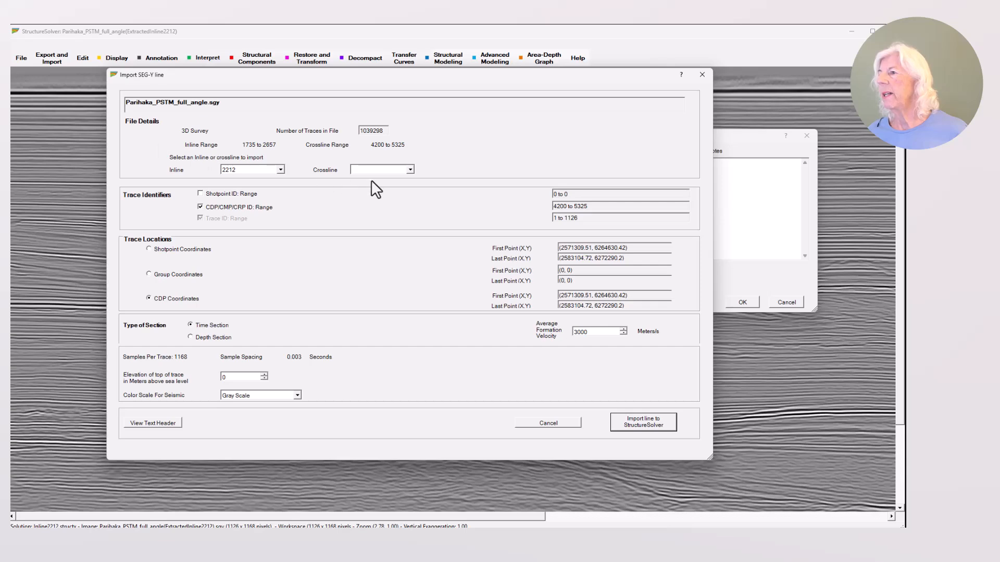
scroll(384, 196, down, 3)
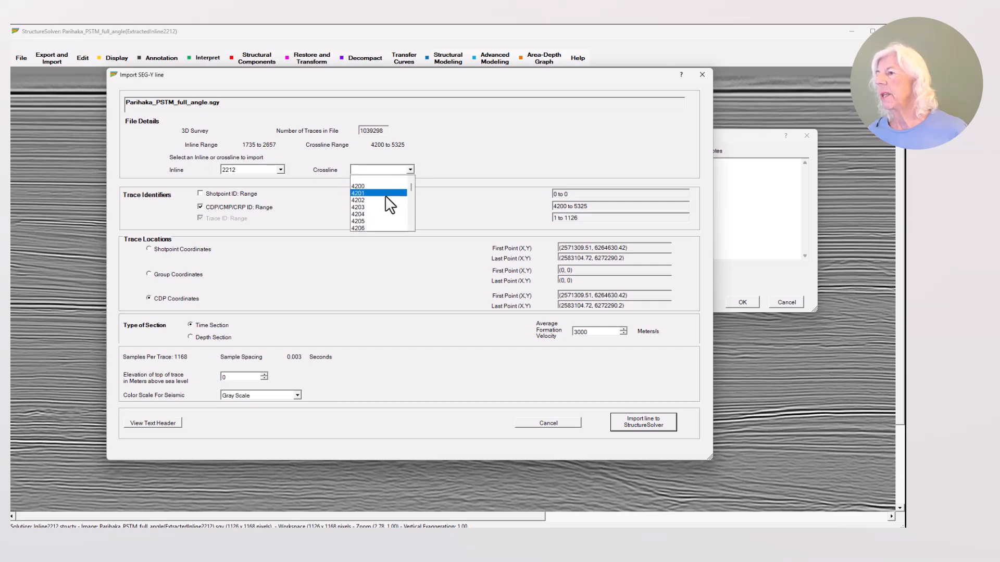
click(380, 204)
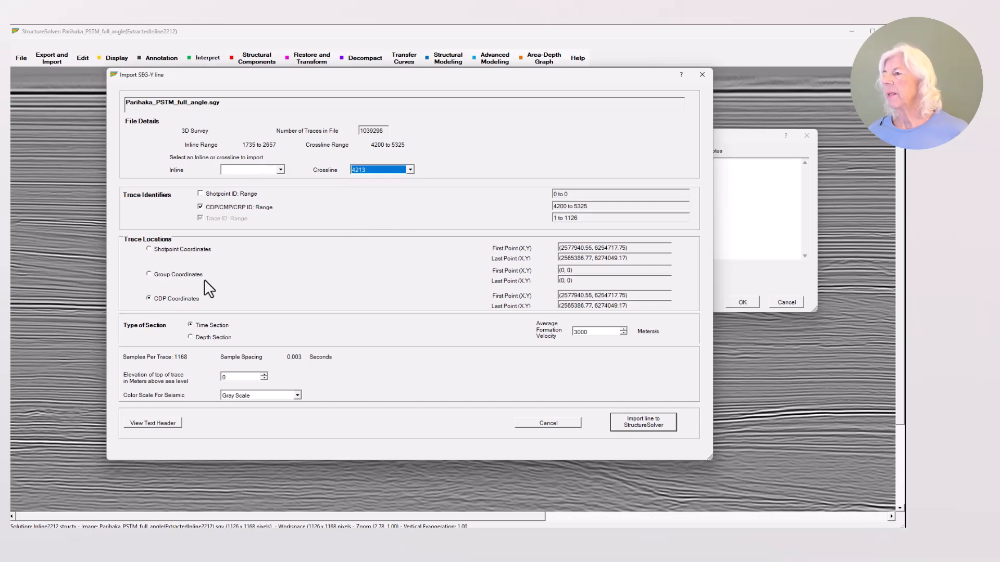
click(652, 423)
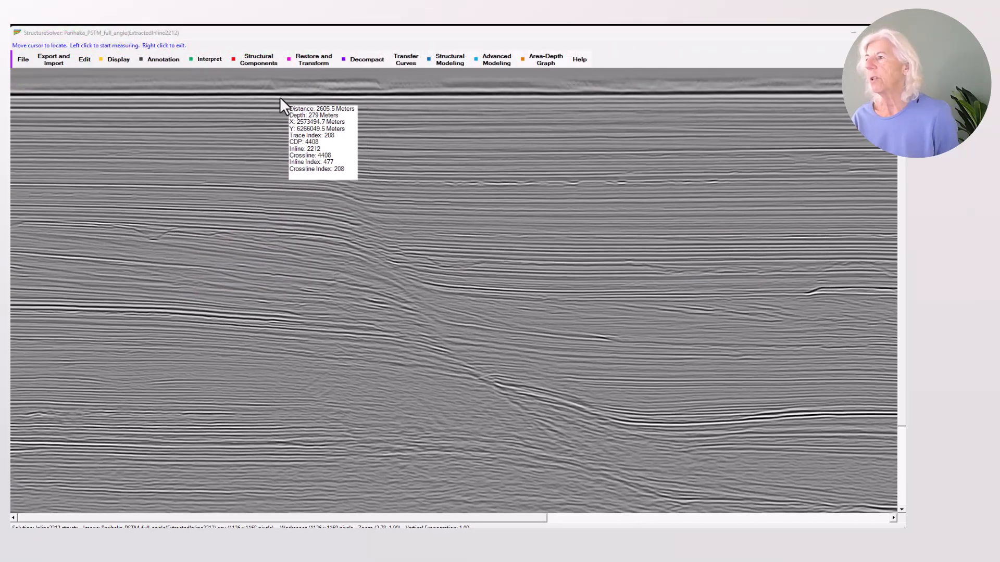
Show the base map for the inline 2212 section and track cursor positions on it with Locate and Measure.
click(117, 63)
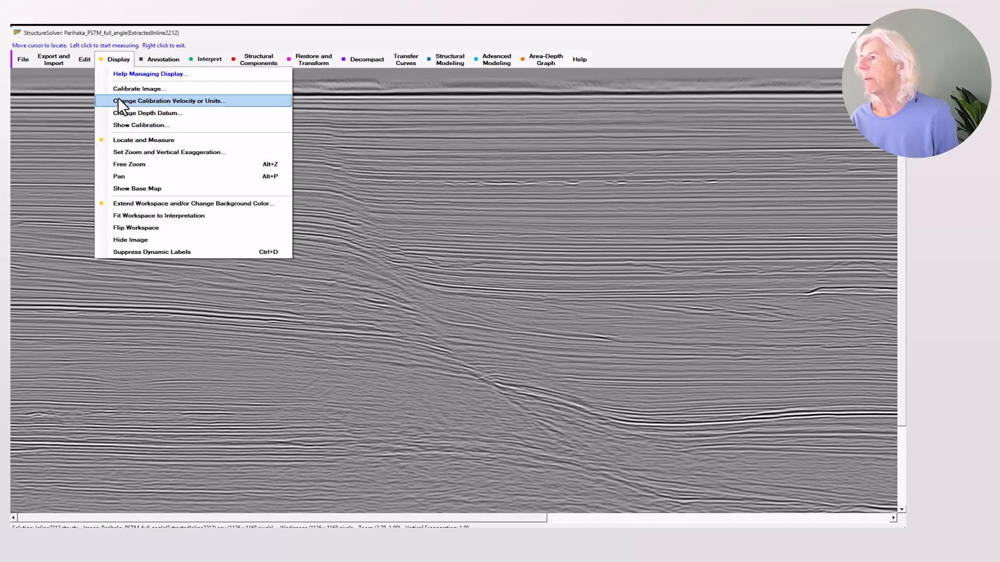
click(137, 189)
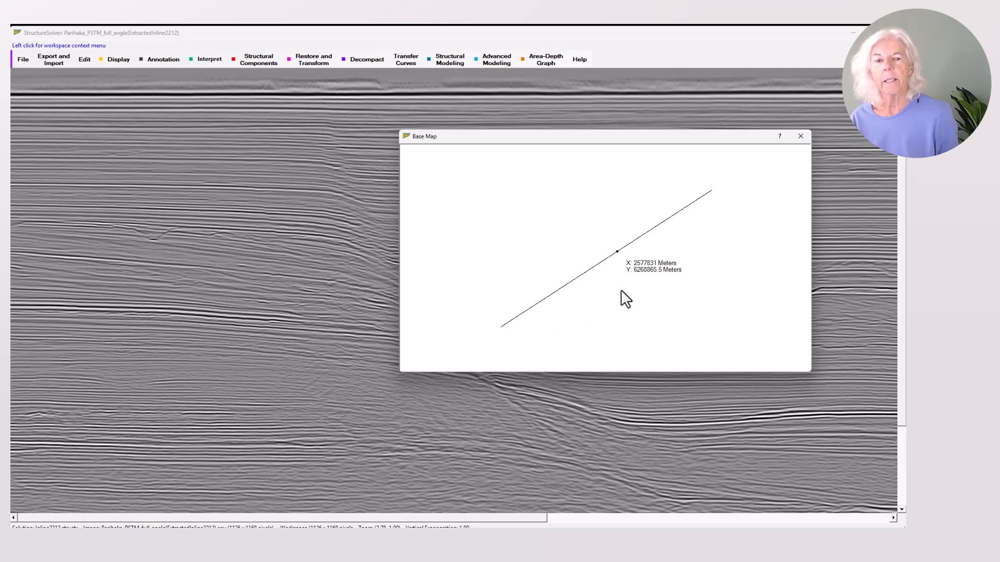
click(120, 62)
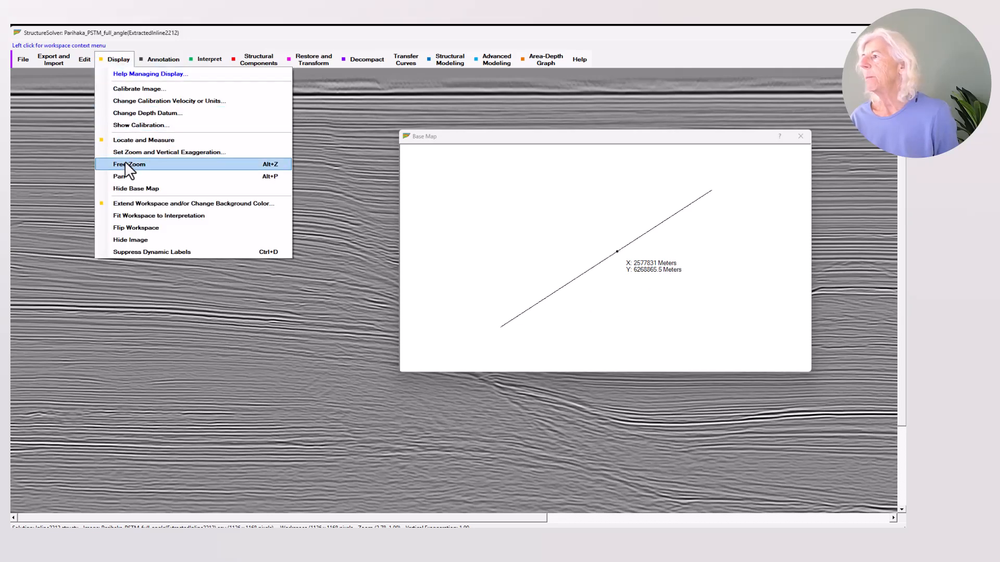
click(145, 139)
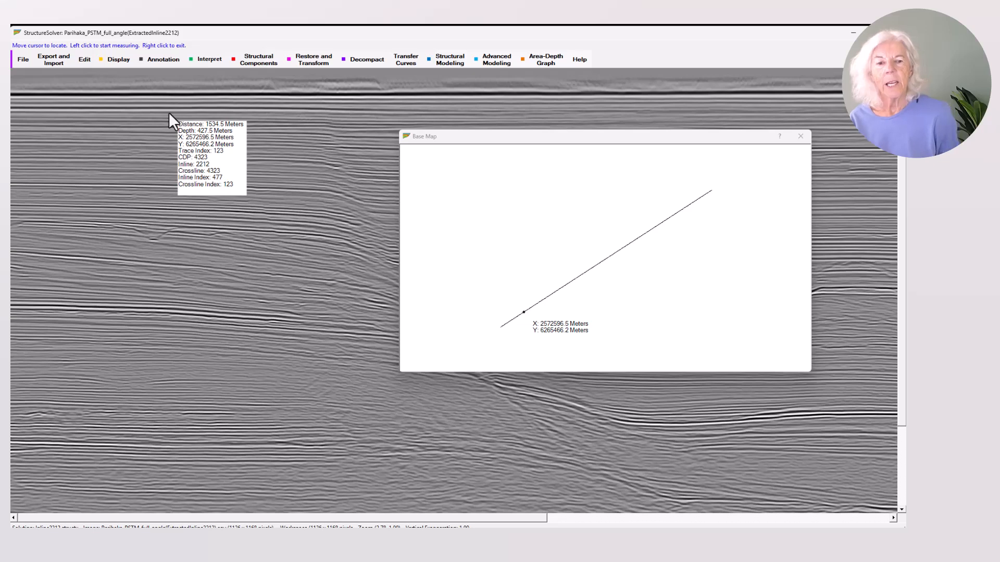